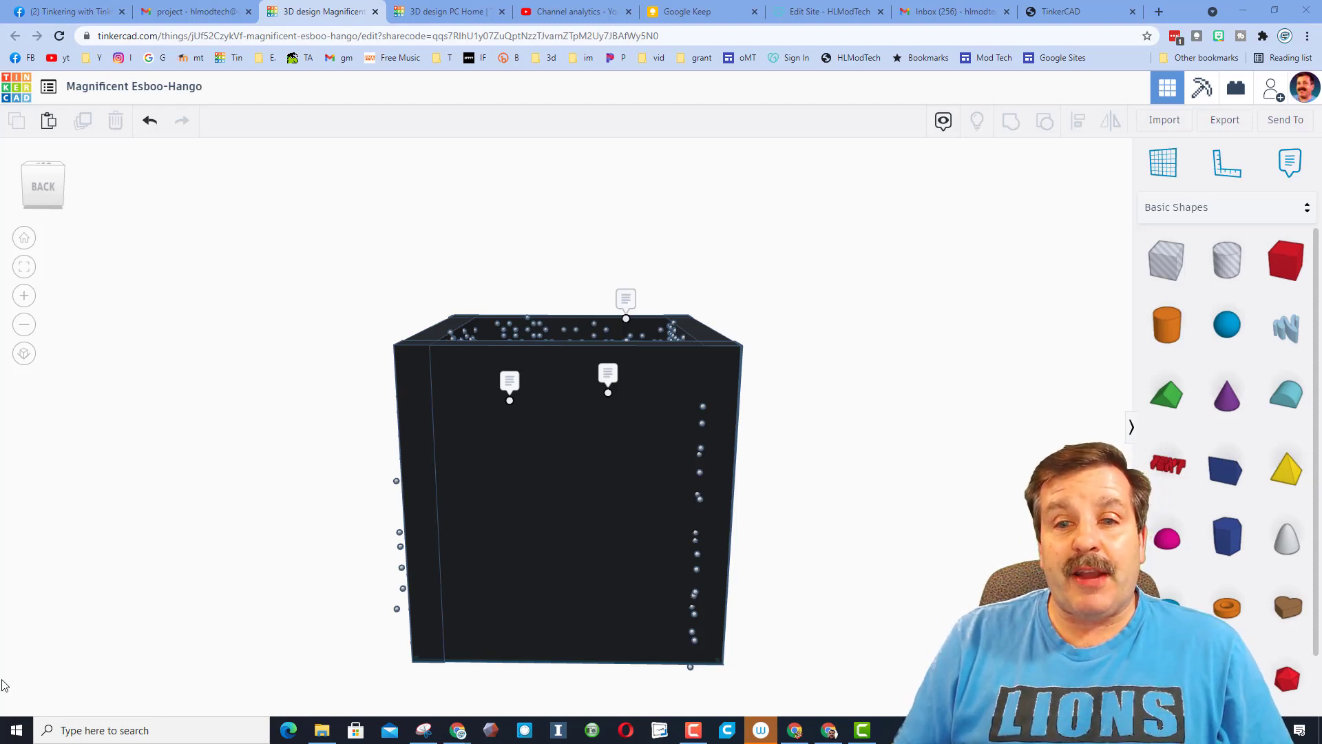
Step: Expand the 'me going into space' note, then the 'open up with the hide button' note on the dark box
left_click(610, 380)
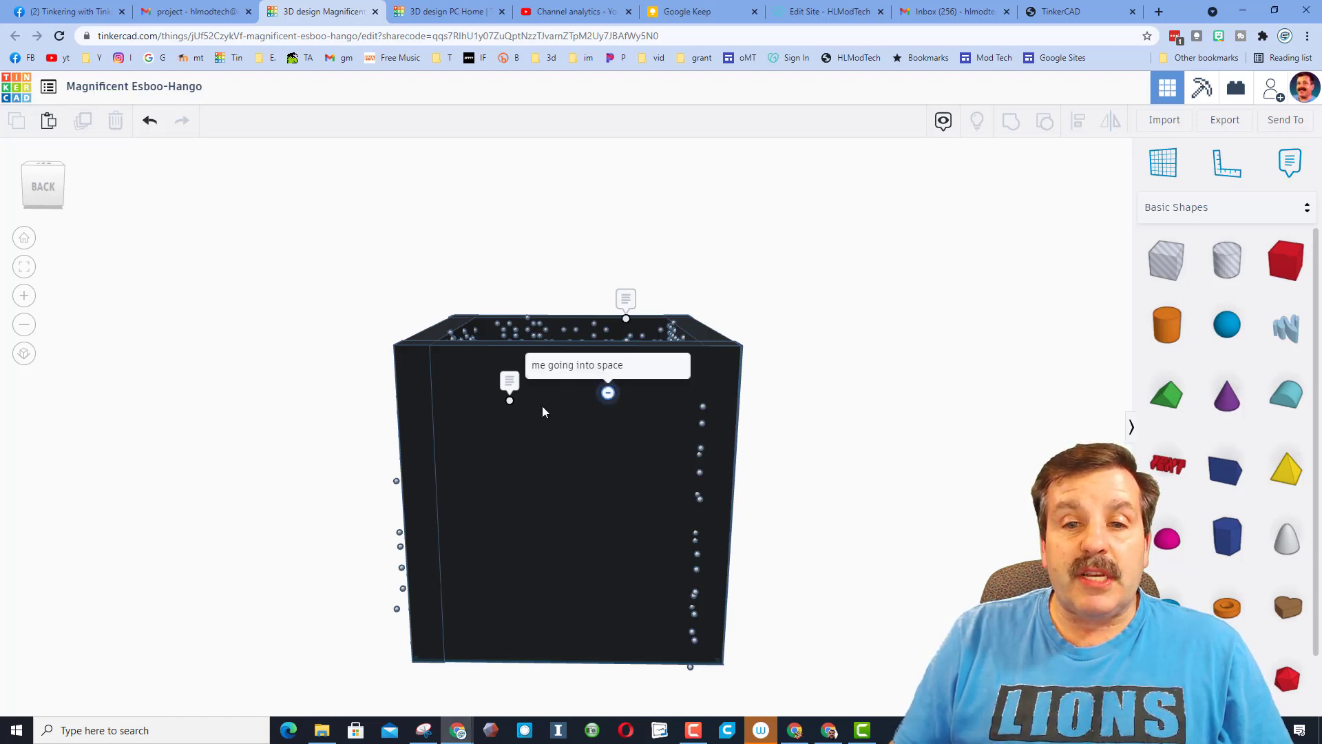
left_click(509, 381)
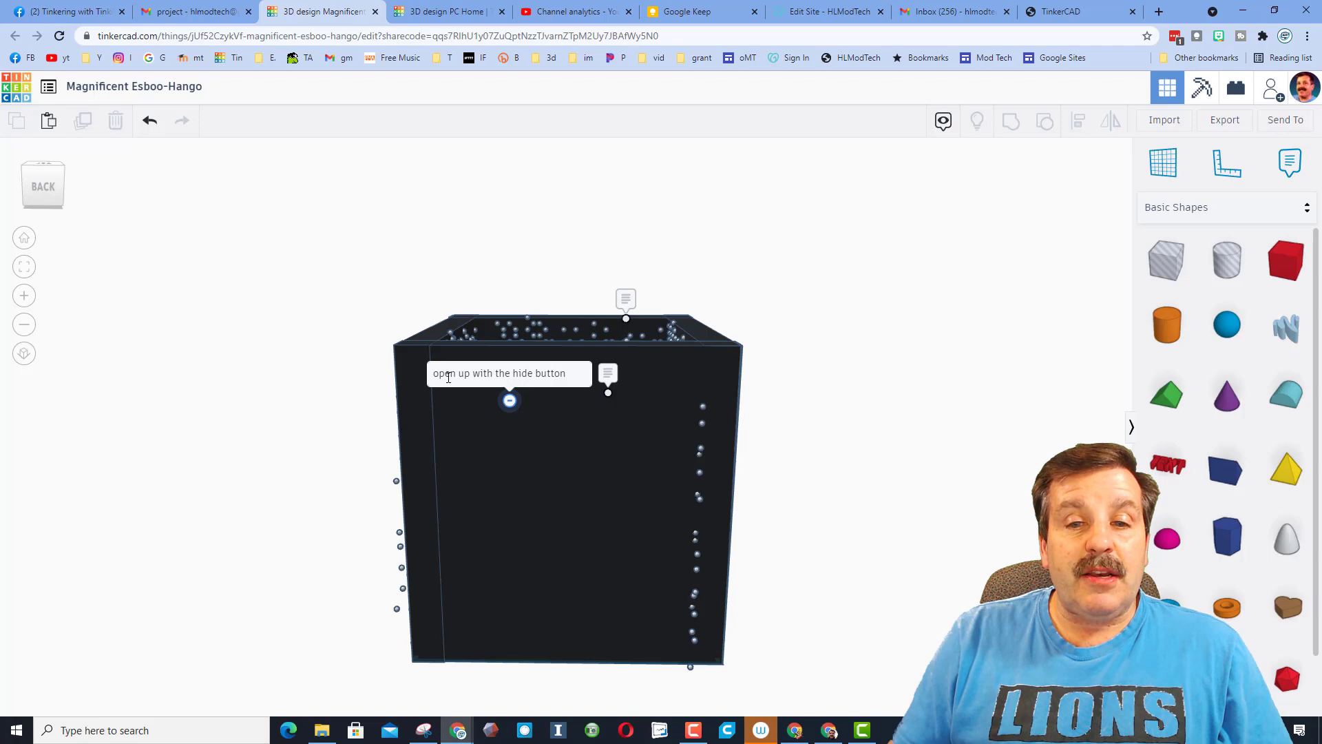
Step: Hide the dark outer box to reveal the rocket among the star spheres, orbiting for a closer look
left_click(582, 485)
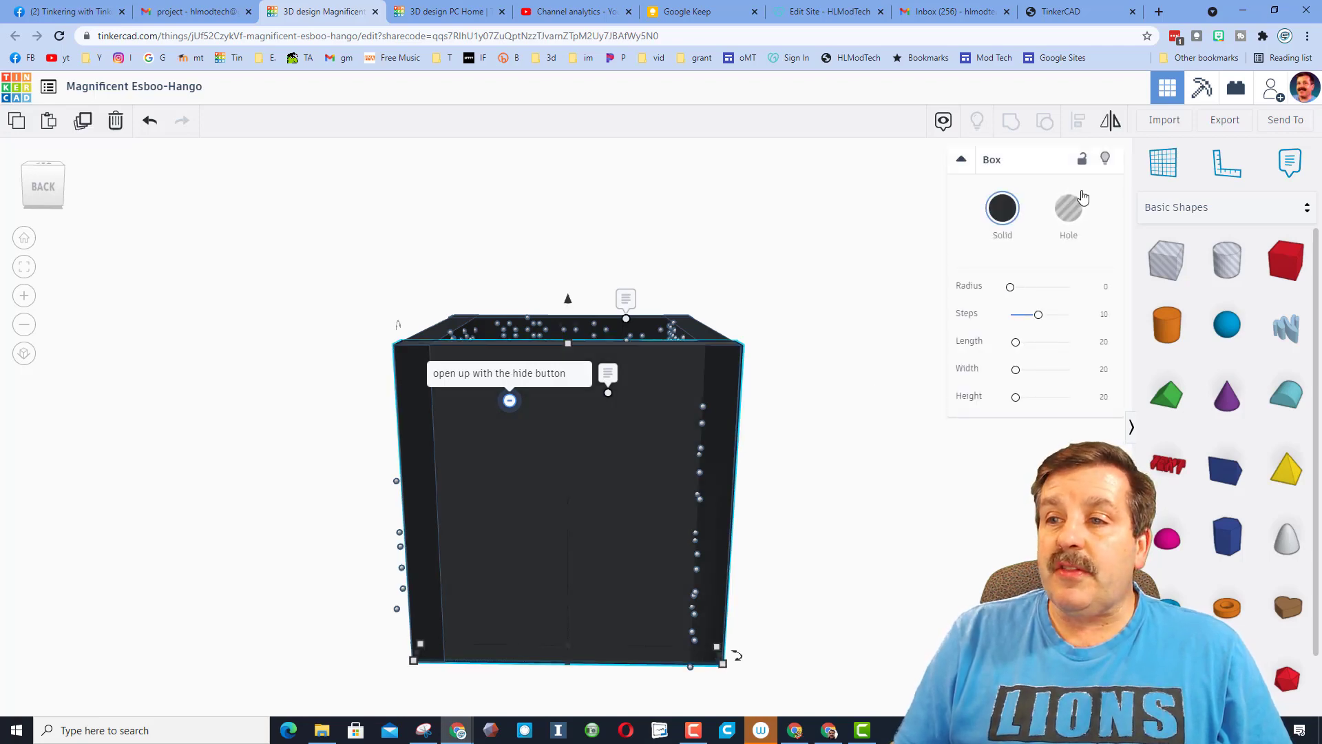
left_click(1107, 162)
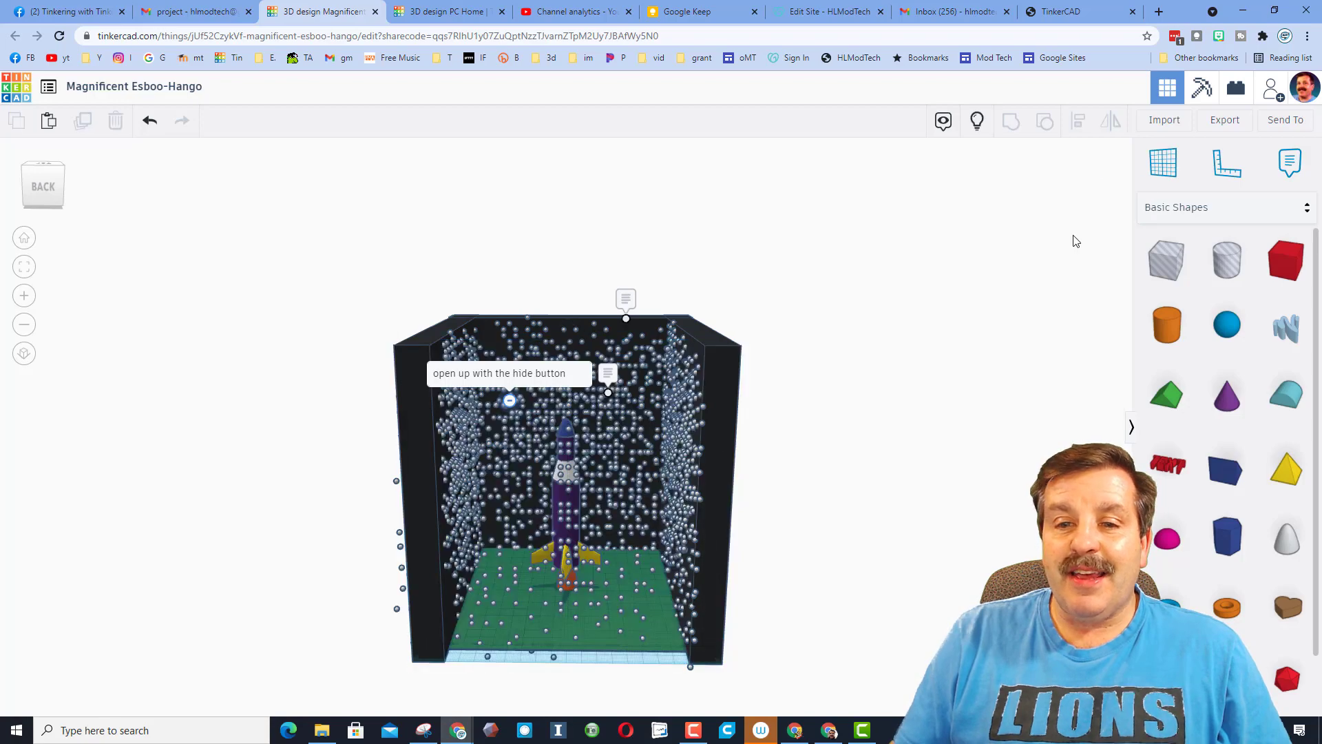
right_click_drag(918, 509, 952, 509)
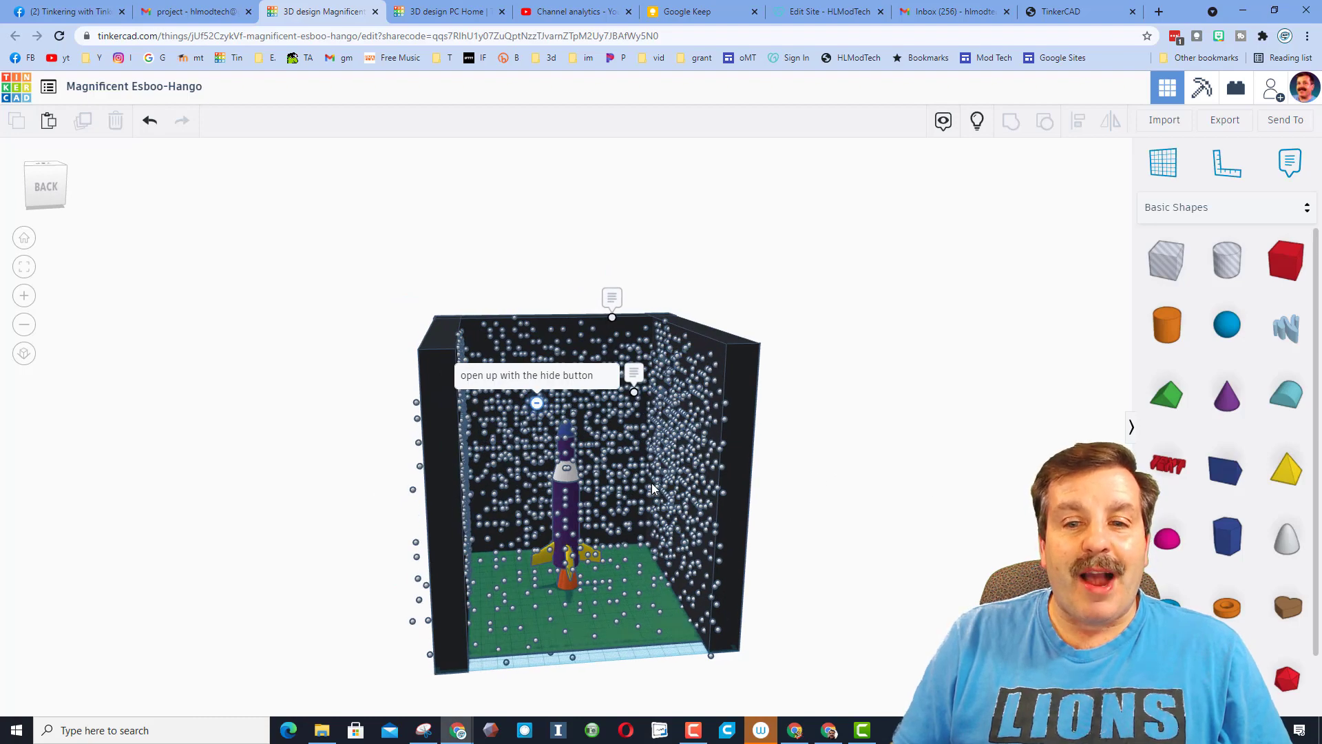
right_click_drag(654, 488, 449, 378)
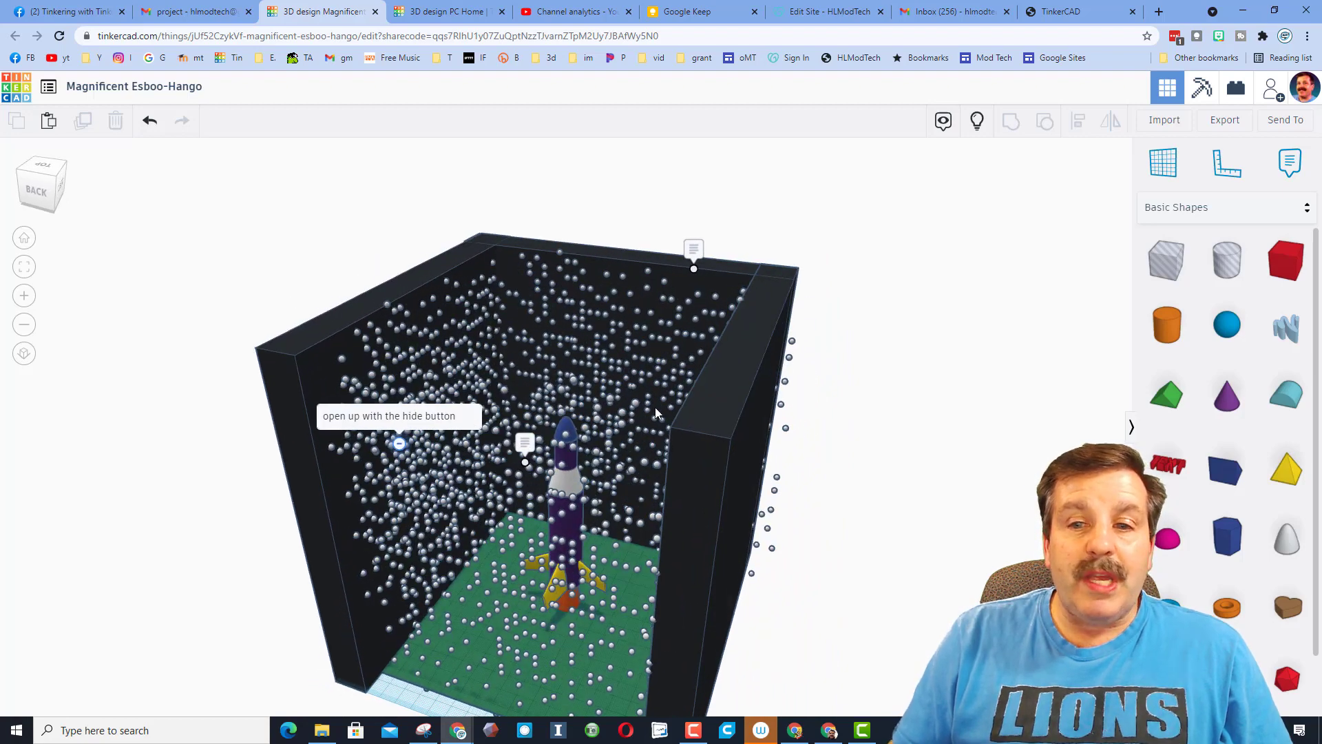
right_click_drag(655, 412, 694, 340)
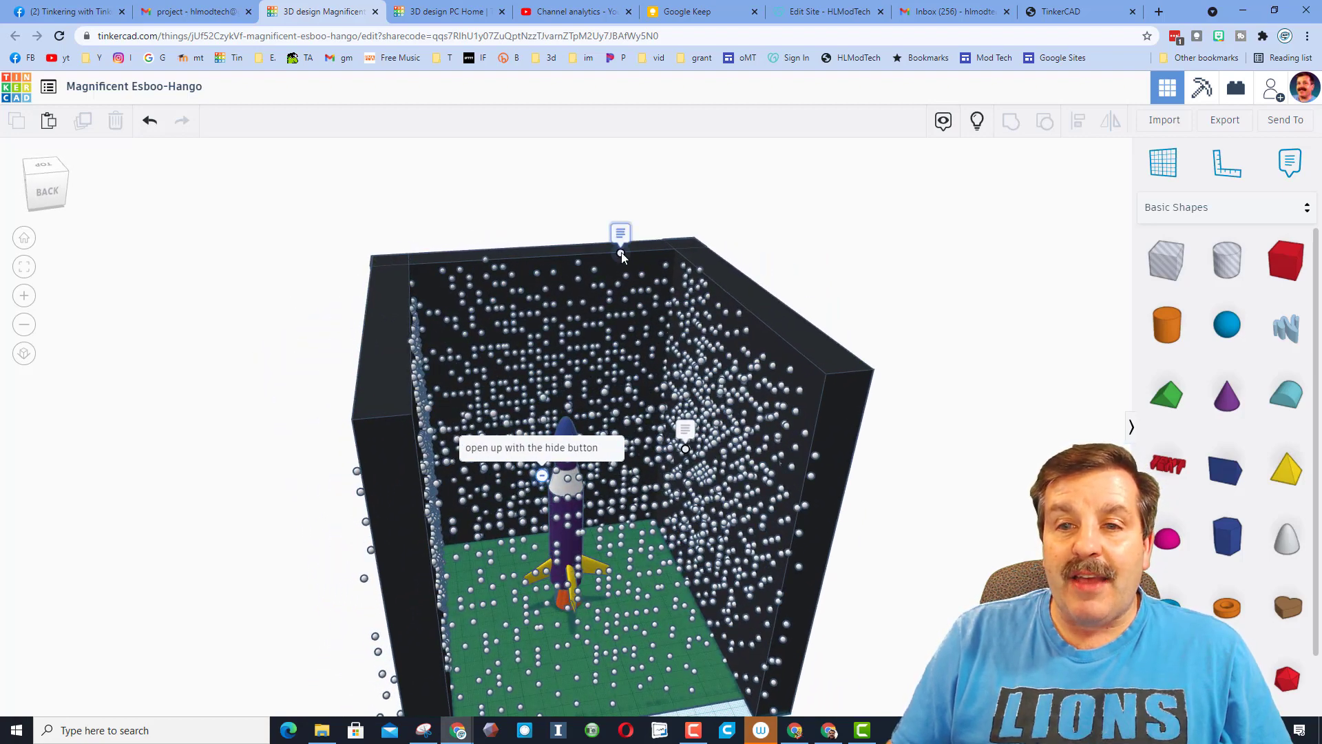
Step: Open the top comment 'Love what you did with the walls and circles for stars!' and level the view
left_click(620, 254)
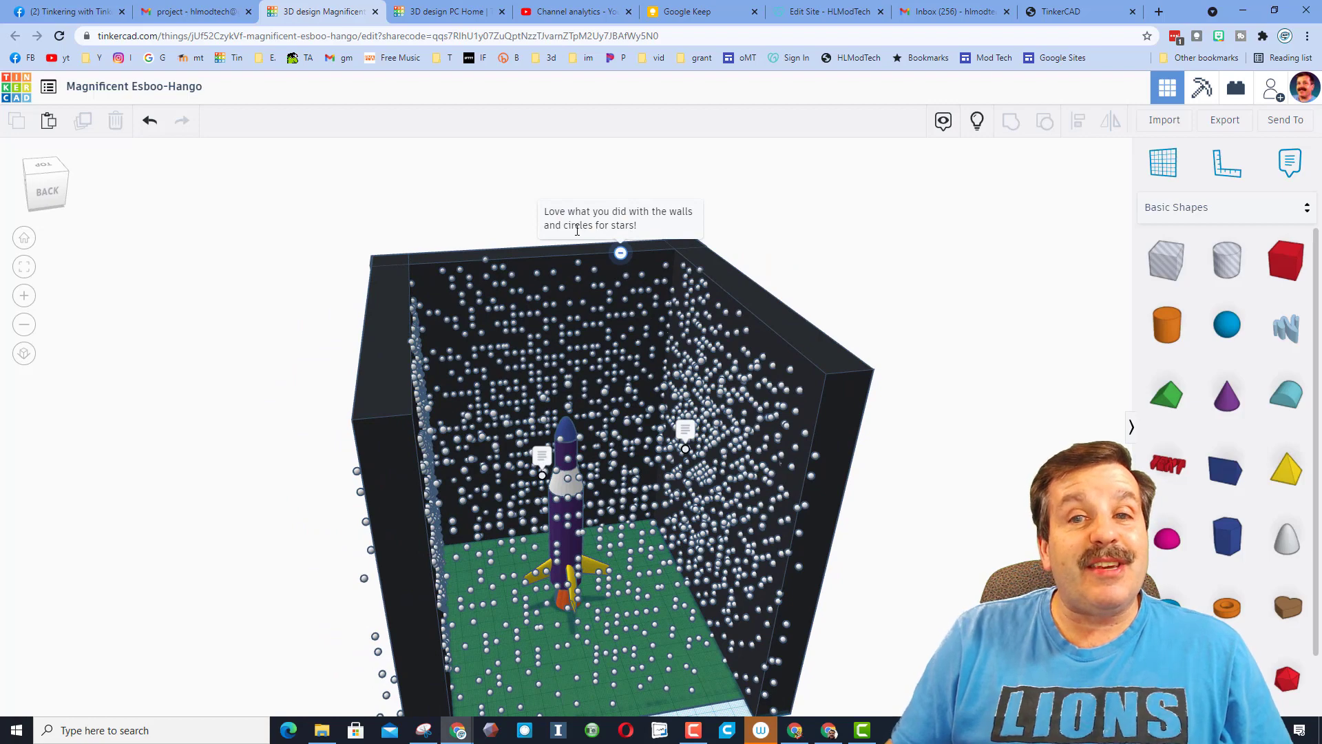
right_click_drag(693, 362, 651, 327)
mouse_move(861, 289)
right_mouse_down()
mouse_move(833, 345)
mouse_move(799, 341)
mouse_move(869, 304)
right_mouse_up()
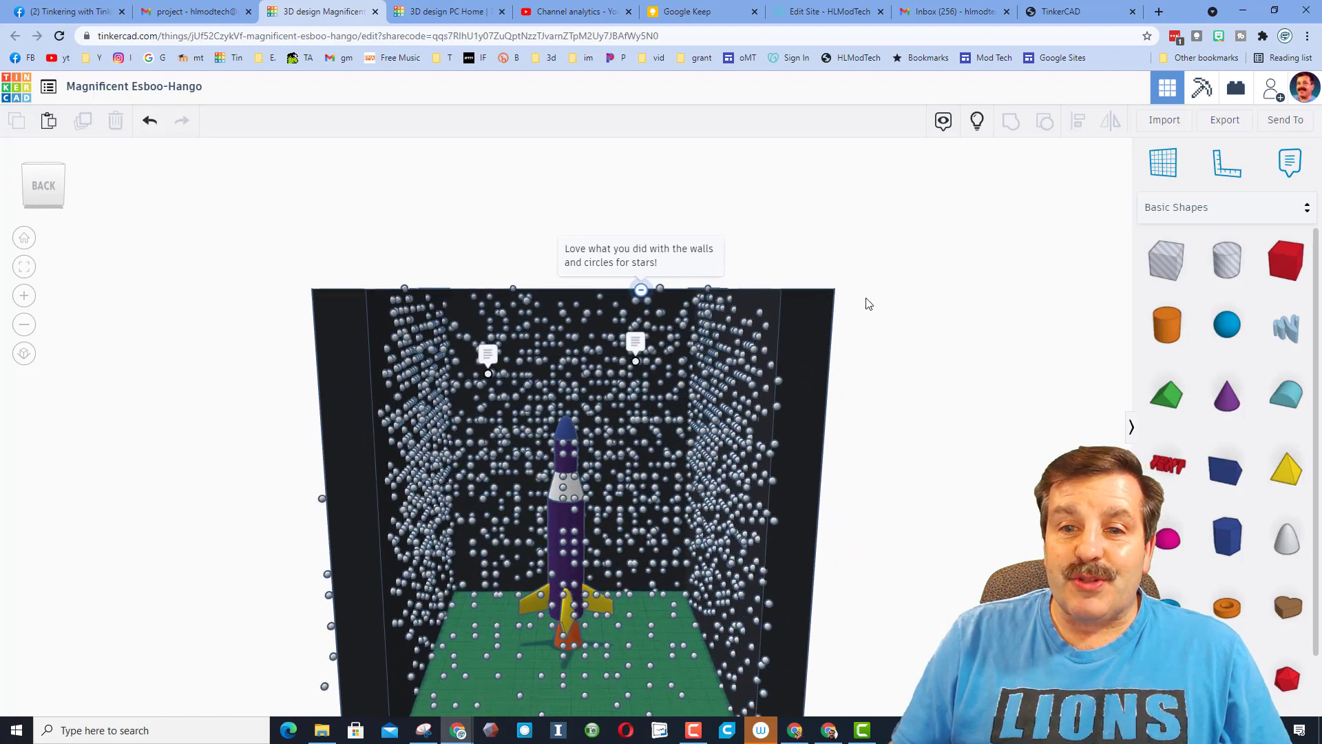
Step: Hide all design notes and switch to the 'PC Home' computer case design, viewed from lower left-front
left_click(943, 126)
right_click_drag(868, 254, 468, 188)
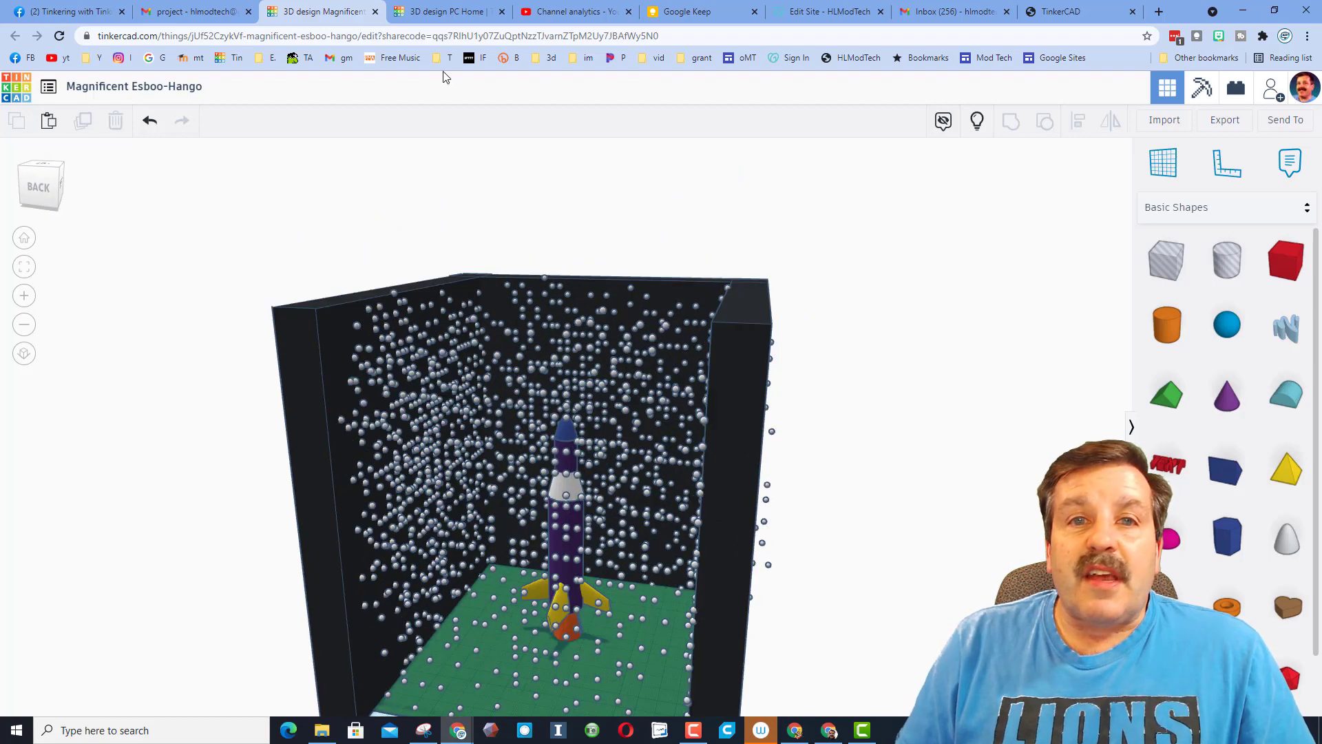
left_click(446, 13)
right_click_drag(611, 211, 345, 364)
Step: Hide the PC case's clear outer box to expose its interior
left_click(344, 365)
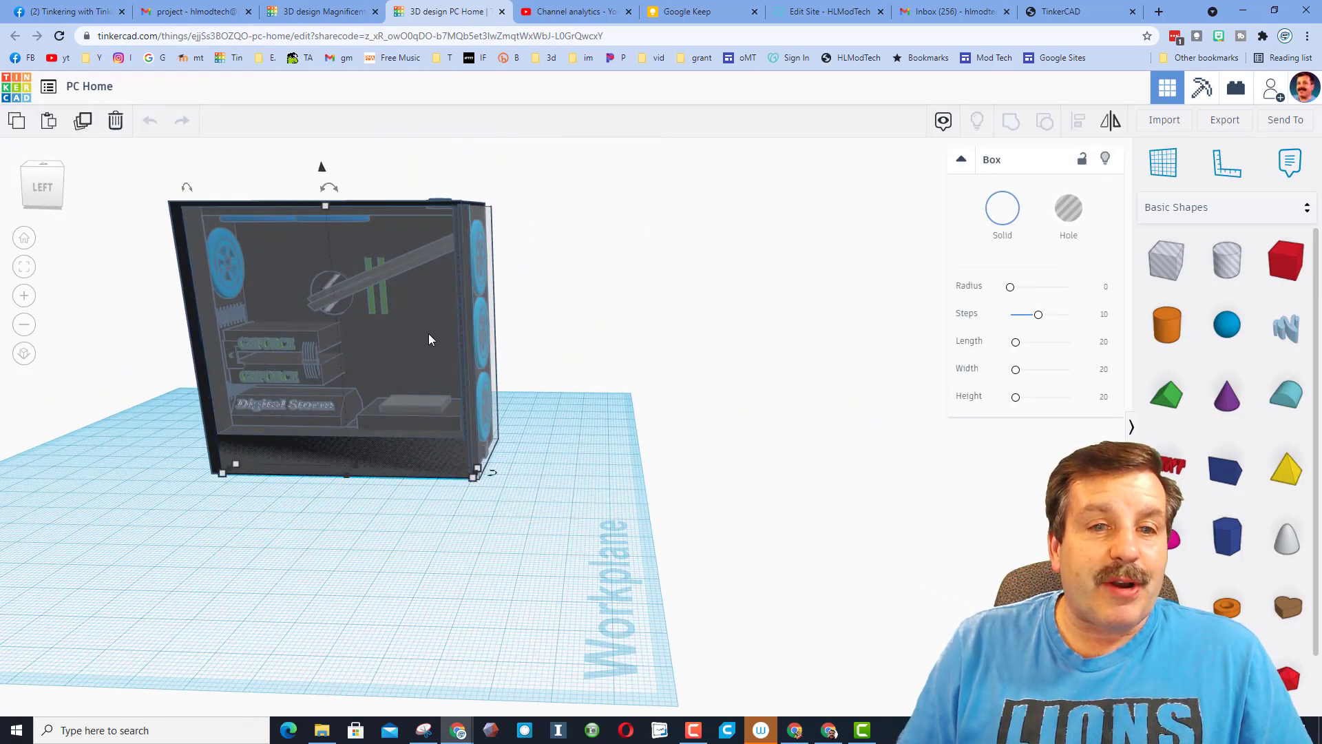
left_click(1105, 157)
right_click_drag(521, 345, 386, 328)
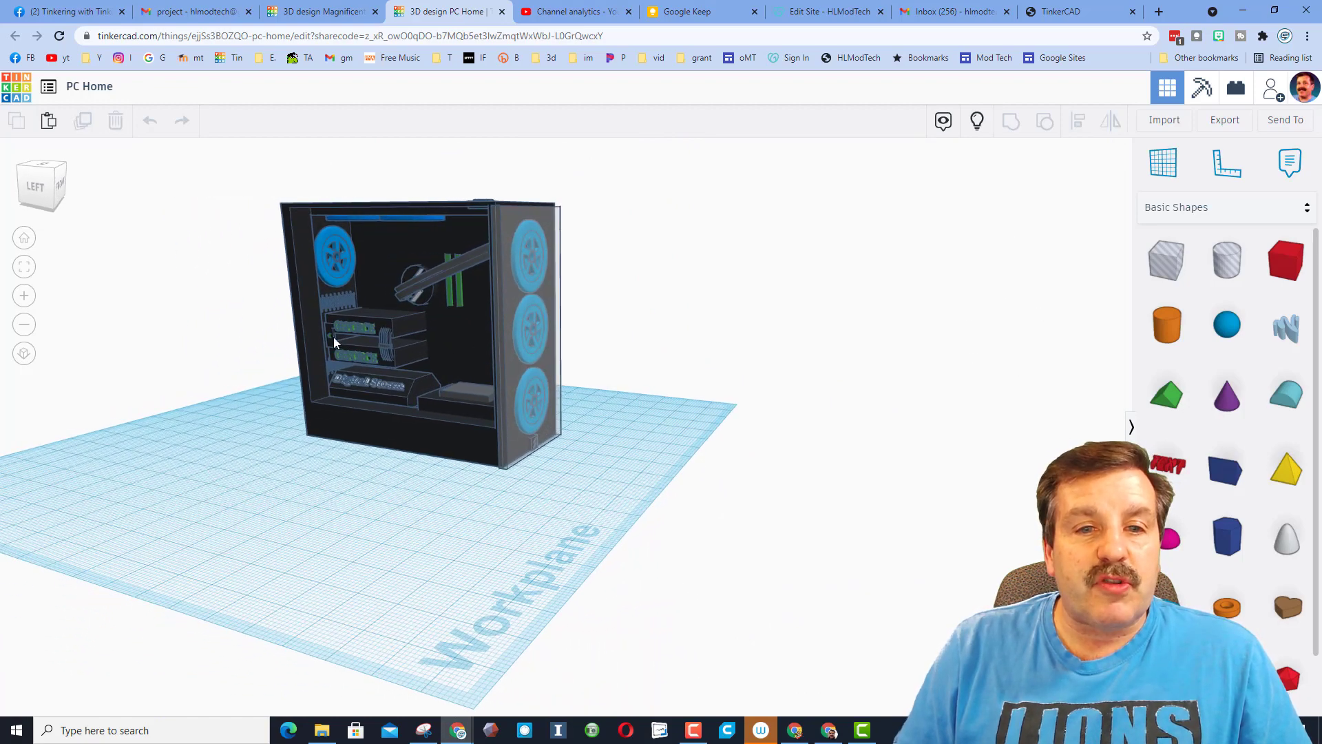
Step: Zoom to fit a GEFORCE card and turn the case to a front view of its parts
left_click(349, 322)
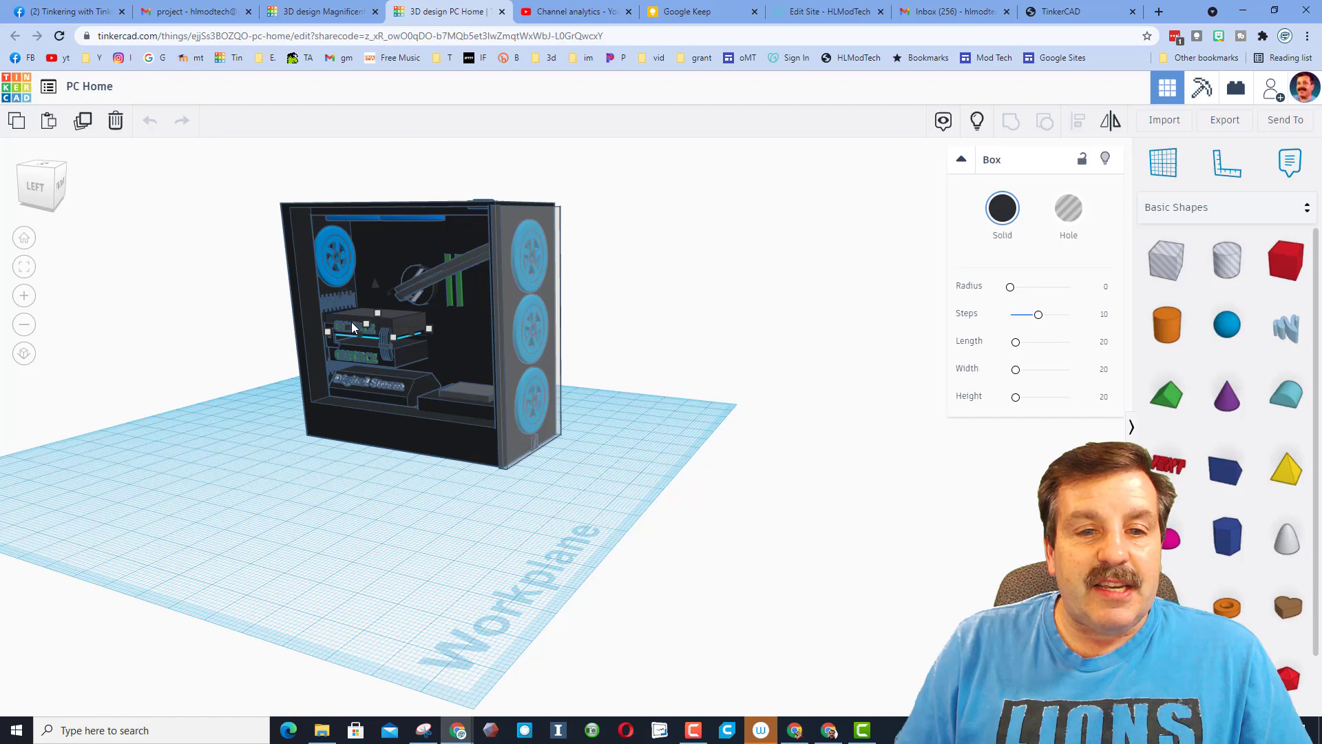
left_click(17, 273)
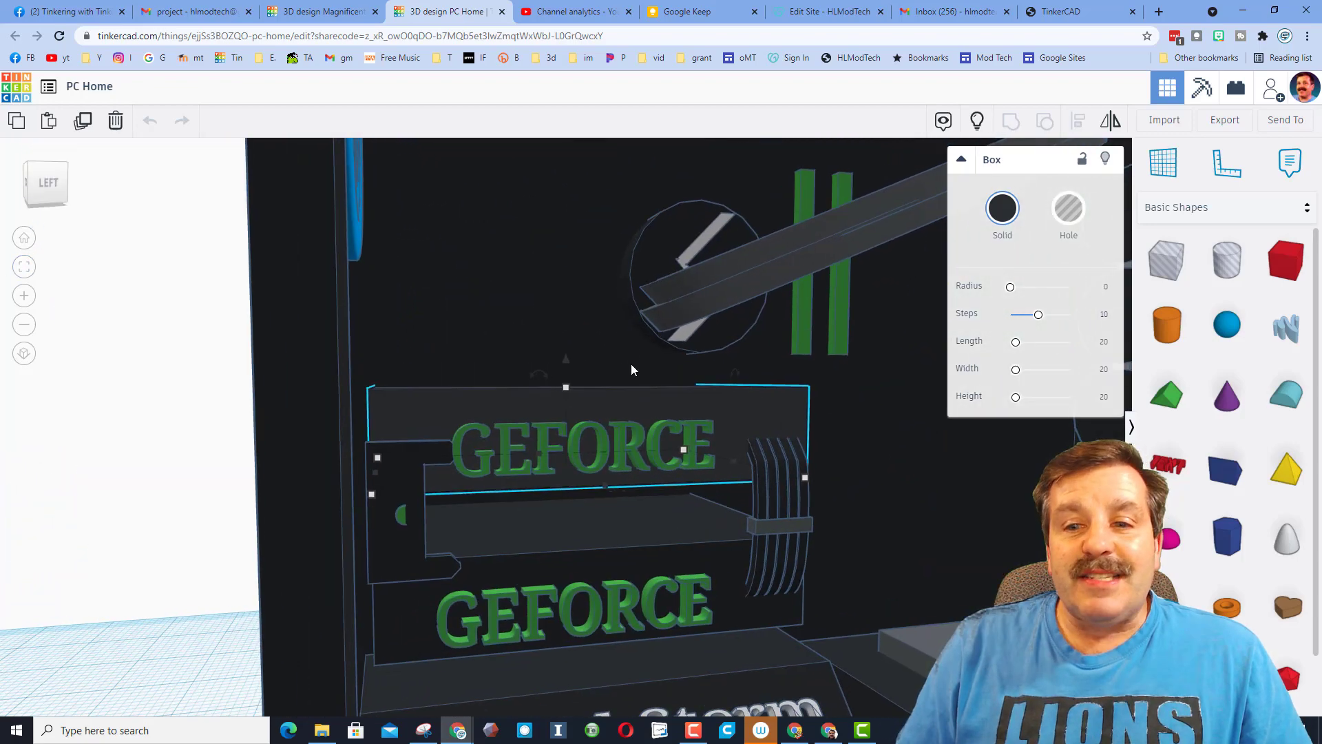
right_click_drag(630, 363, 771, 641)
scroll(408, 362, "down", 3)
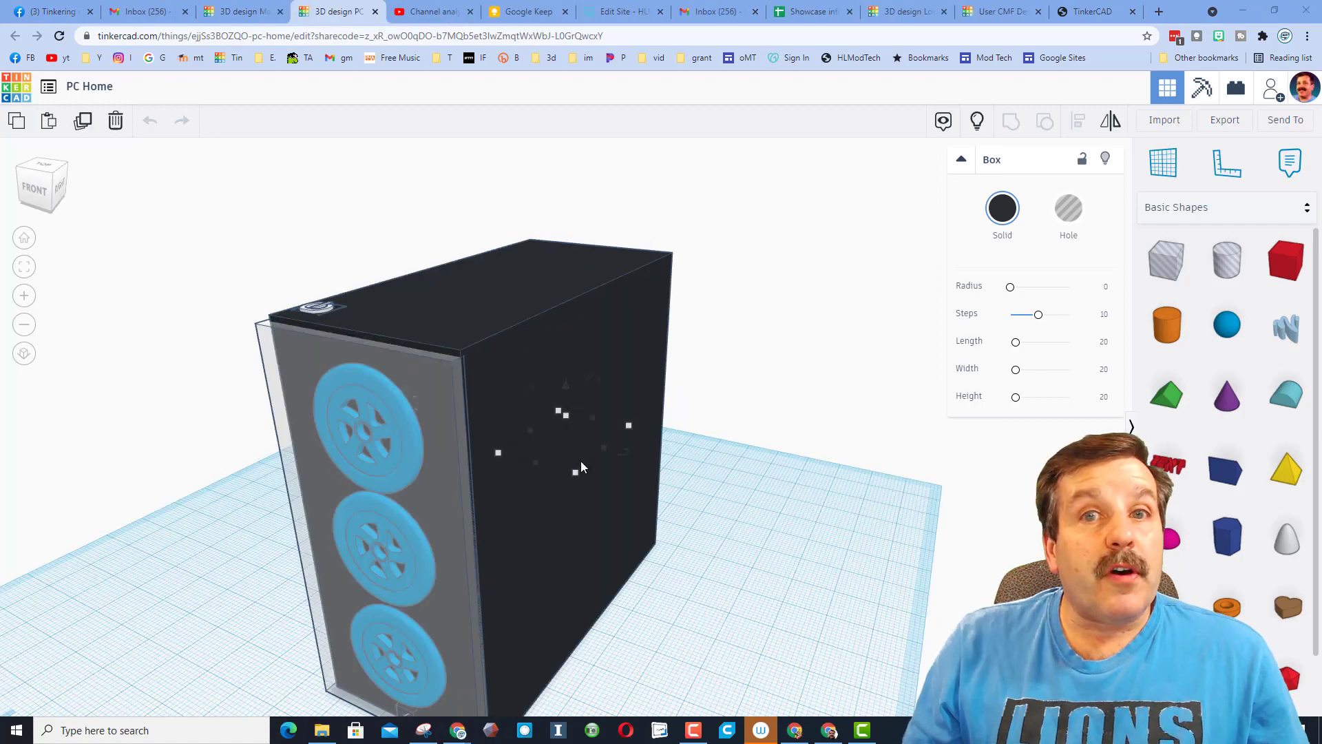
Step: Switch to the Lovell Telescope design and orbit to a straight front view of the dish
left_click(902, 11)
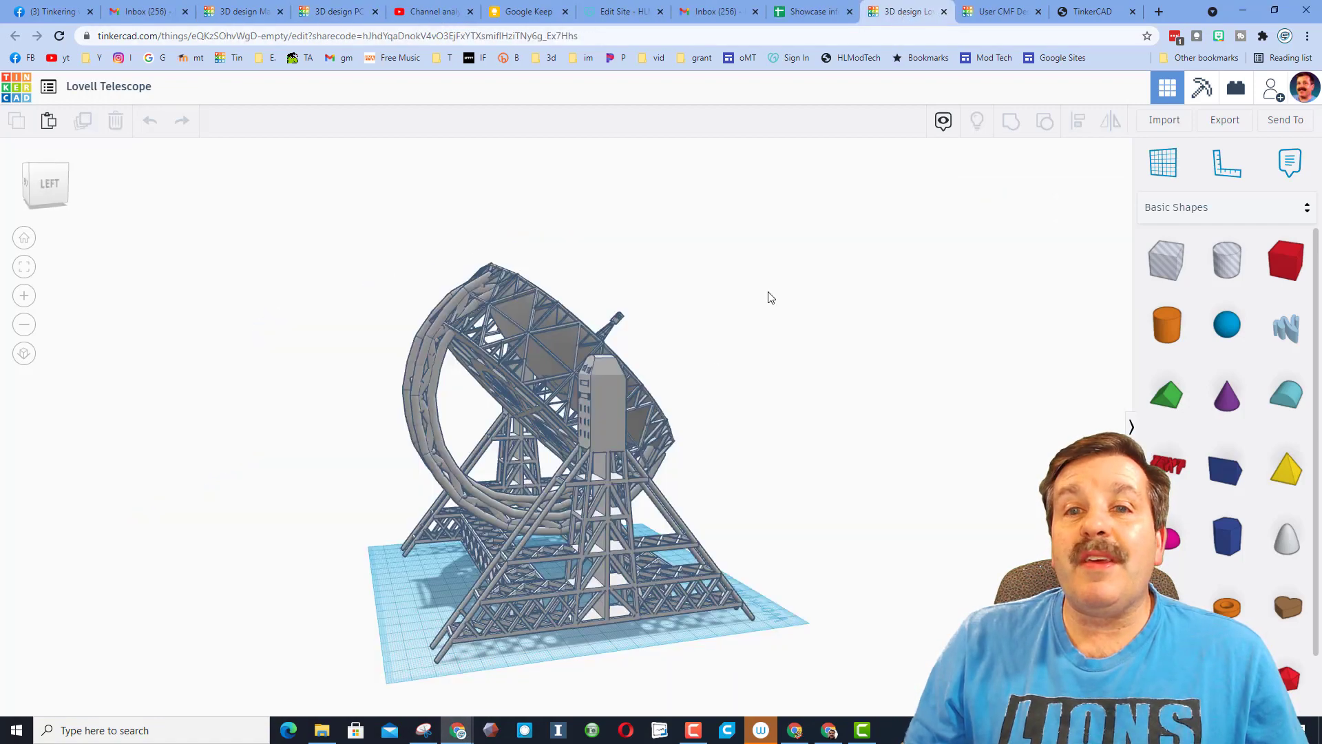
right_click_drag(806, 437, 587, 453)
right_click_drag(800, 431, 610, 413)
Step: Inspect the tower, dish and a ring piece, undo the accidental change, and orbit around the telescope
left_click(610, 414)
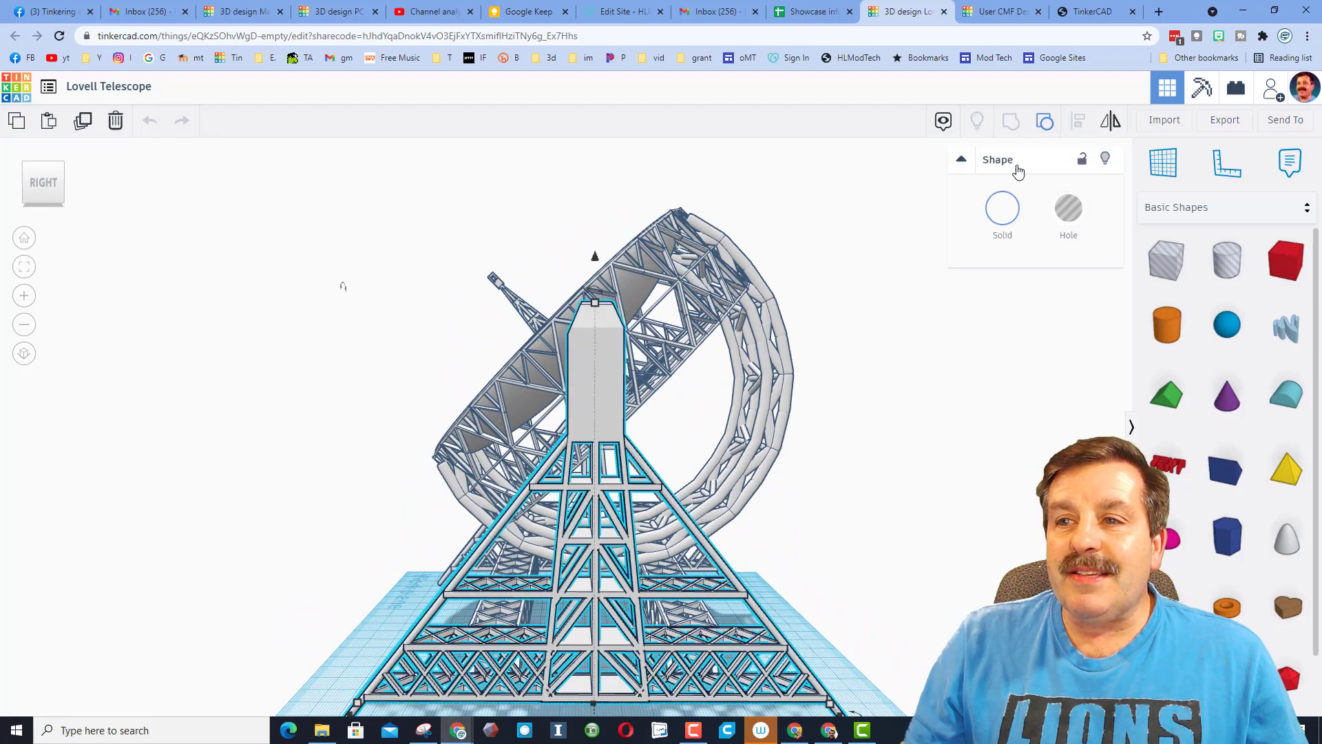
left_click(523, 386)
right_click_drag(524, 385, 704, 518)
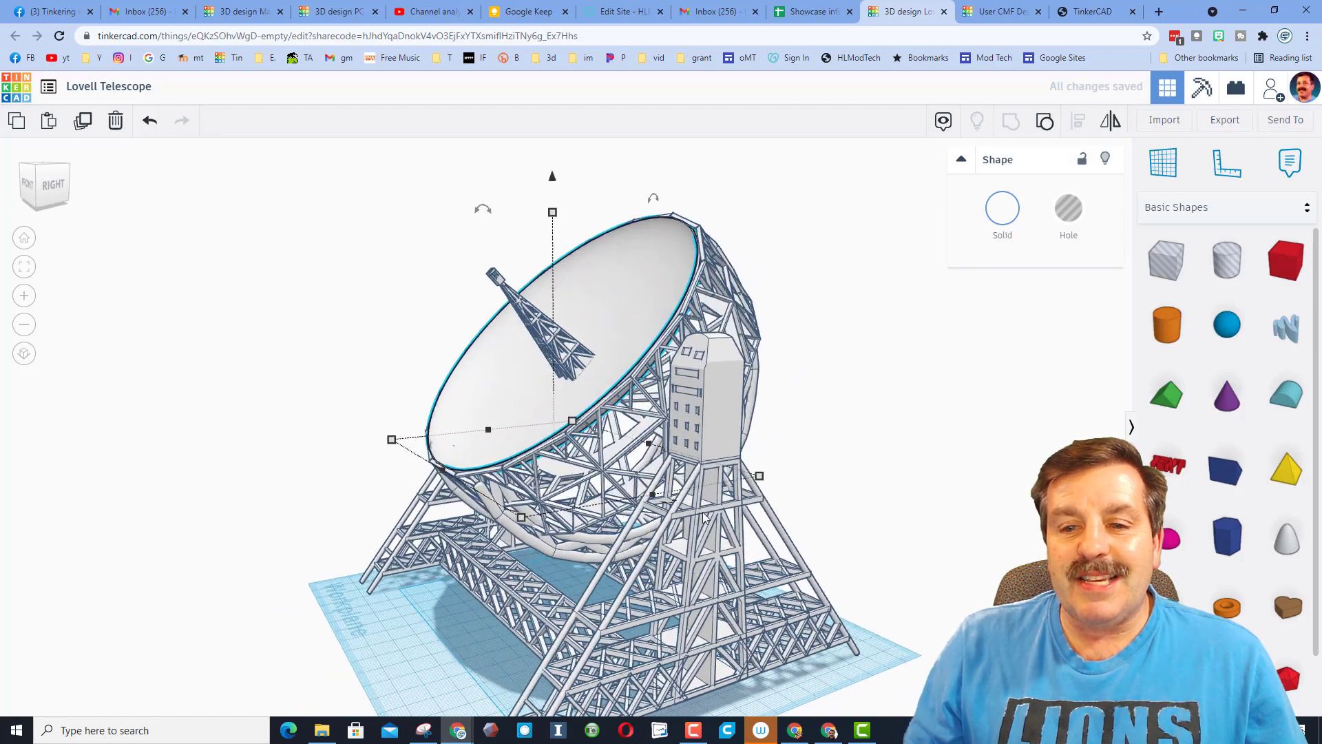
left_click(703, 517)
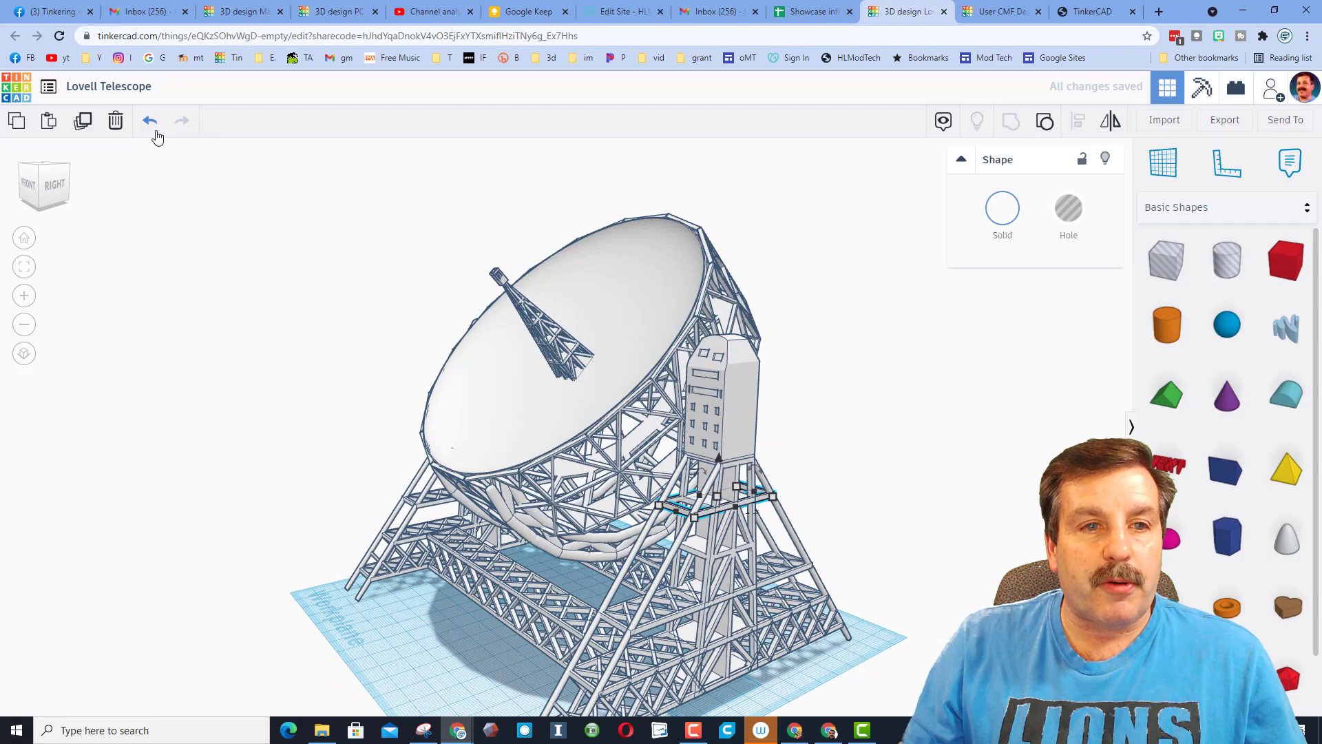
left_click(155, 131)
right_click_drag(837, 421, 658, 427)
right_click_drag(666, 309, 660, 429)
right_click_drag(513, 449, 588, 311)
Step: Show the 'User CMF Design' profile page with the designer's bio, links and 3D designs
left_click(1003, 14)
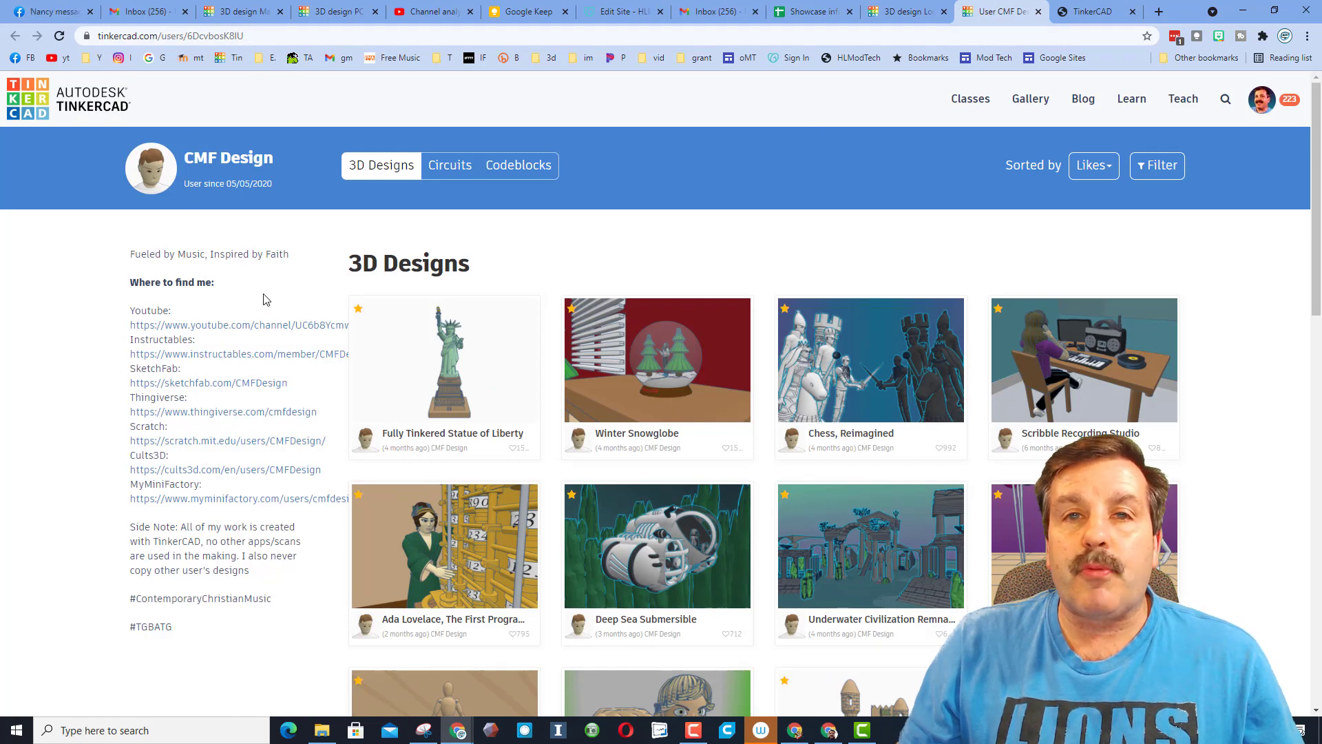
key("F10")
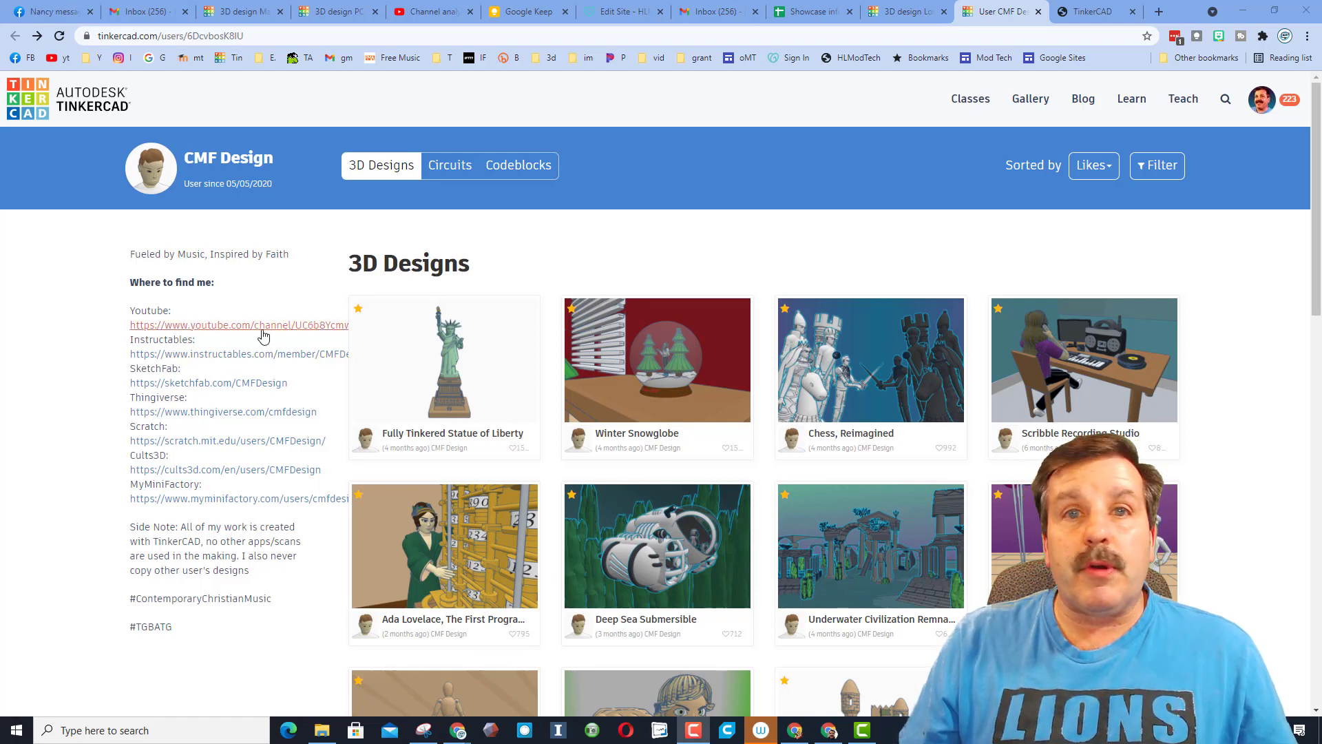
Step: Follow the profile's YouTube link and scroll the channel's animation videos and shorts
left_click(223, 326)
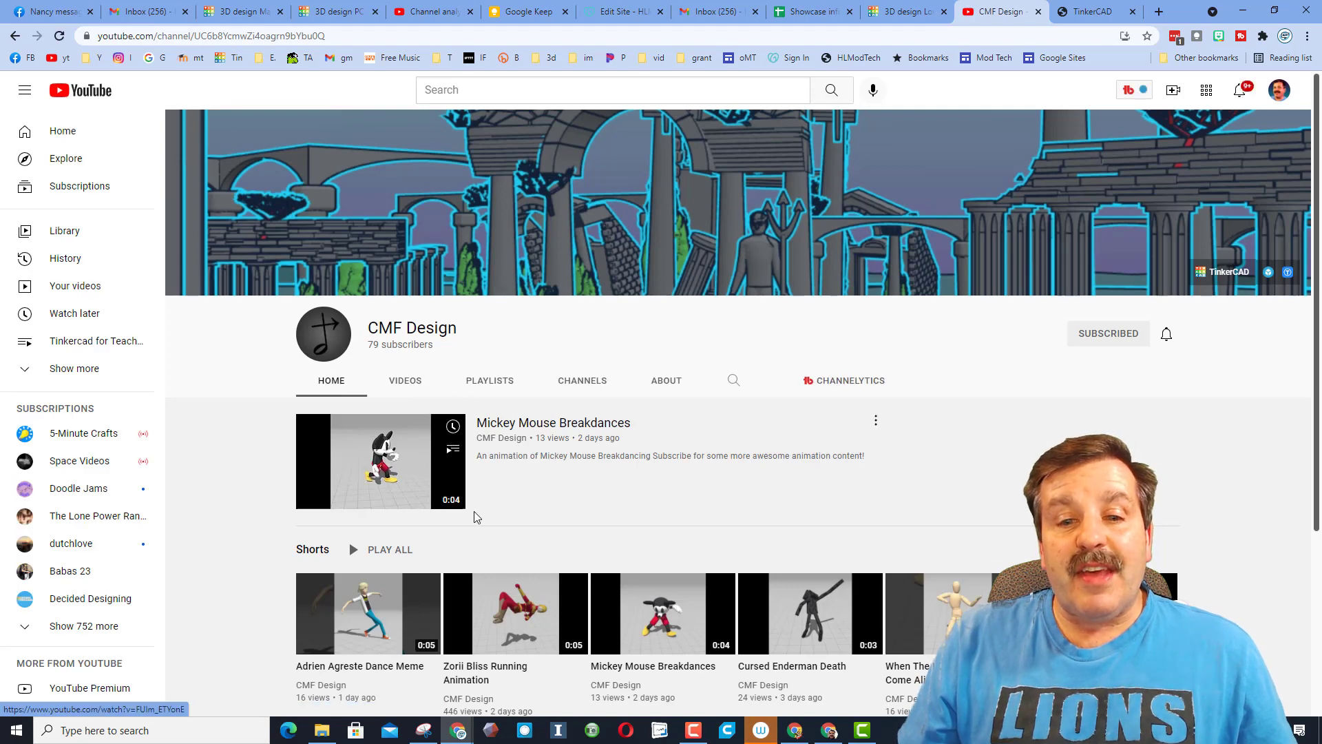
scroll(595, 475, "down", 1)
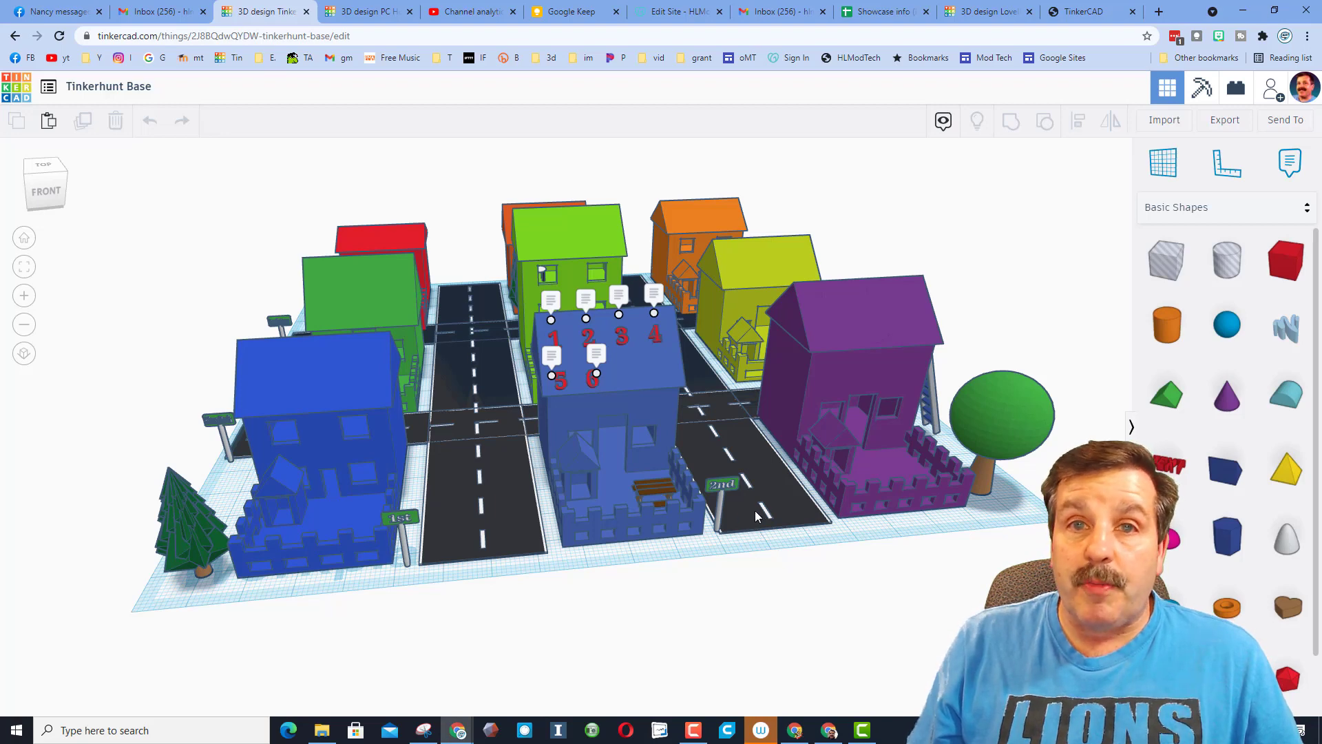
Step: Generate a new Collaborate link for Tinkerhunt Base, copy it, and close the dialog
left_click(1275, 95)
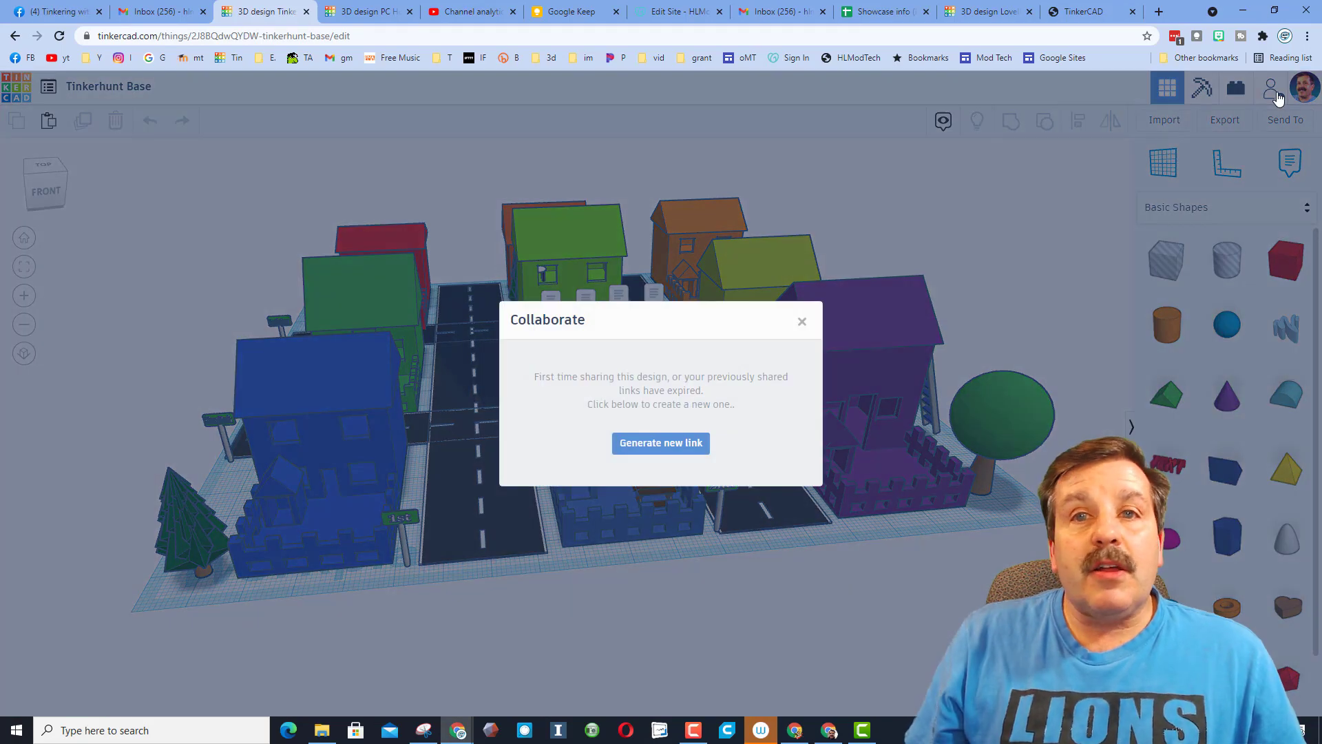
left_click(650, 448)
left_click(714, 405)
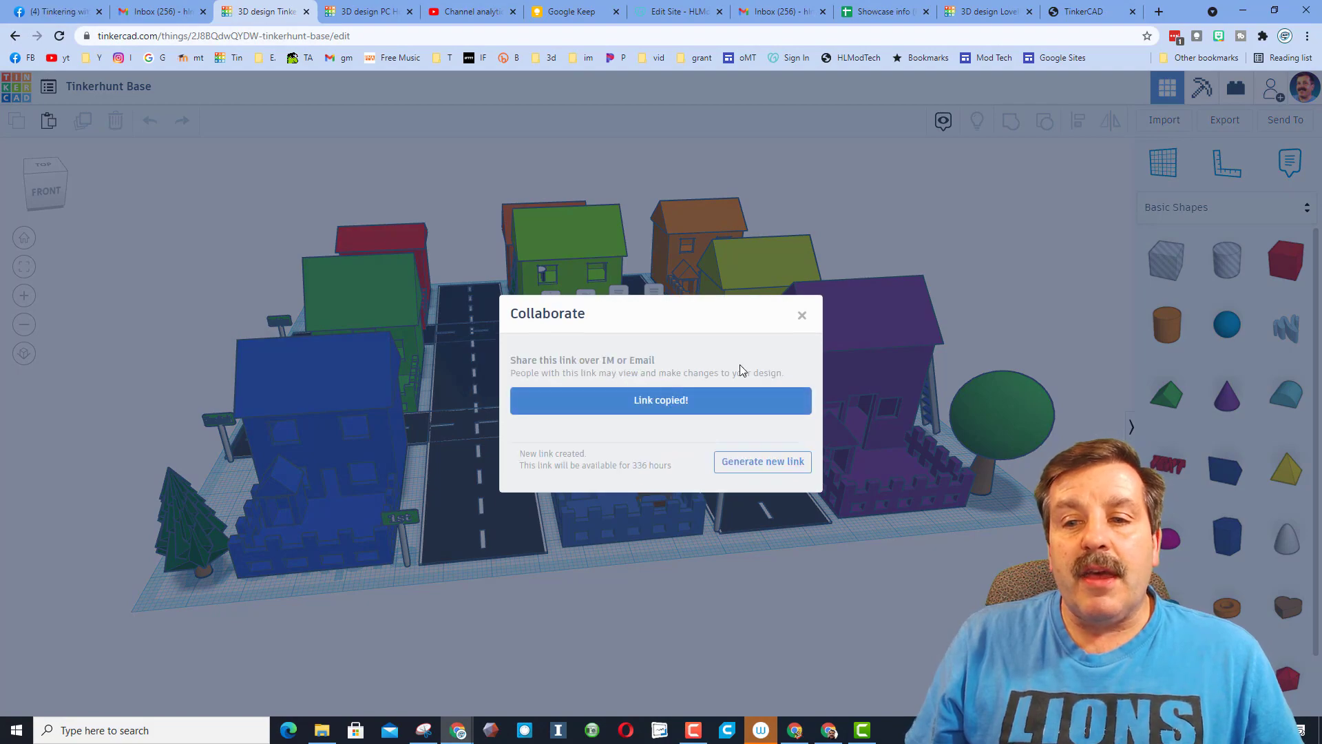
left_click(802, 318)
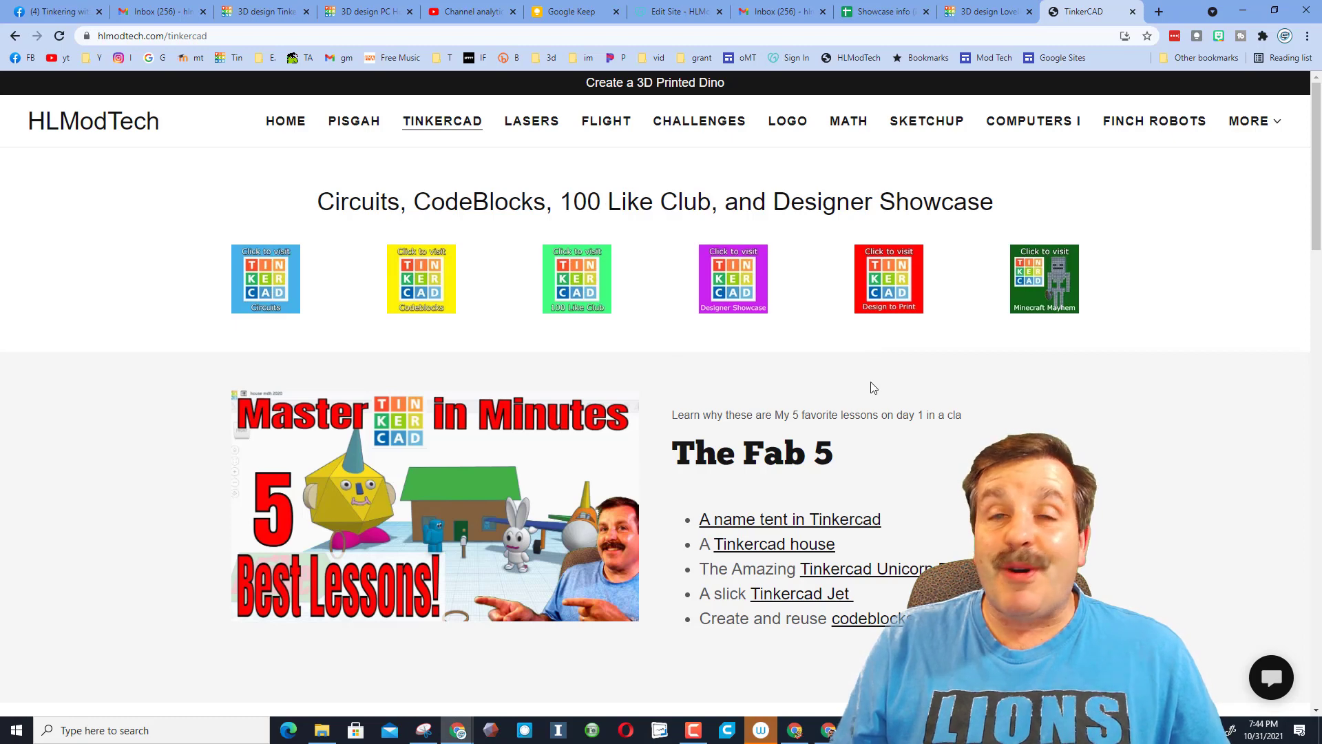
Step: Open the chat bubble contact form on hlmodtech.com/tinkercad, then orbit the Lovell Telescope to a front view
left_click(1271, 677)
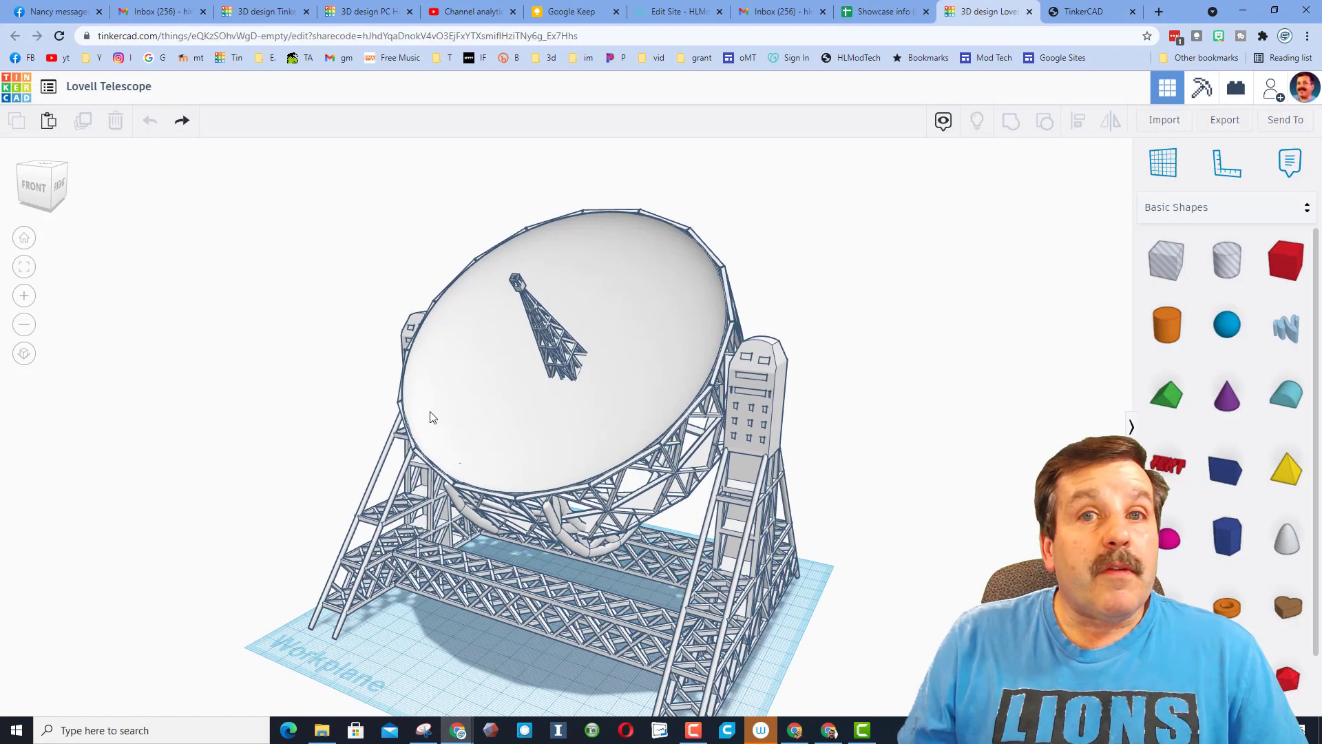
right_click_drag(428, 413, 600, 407)
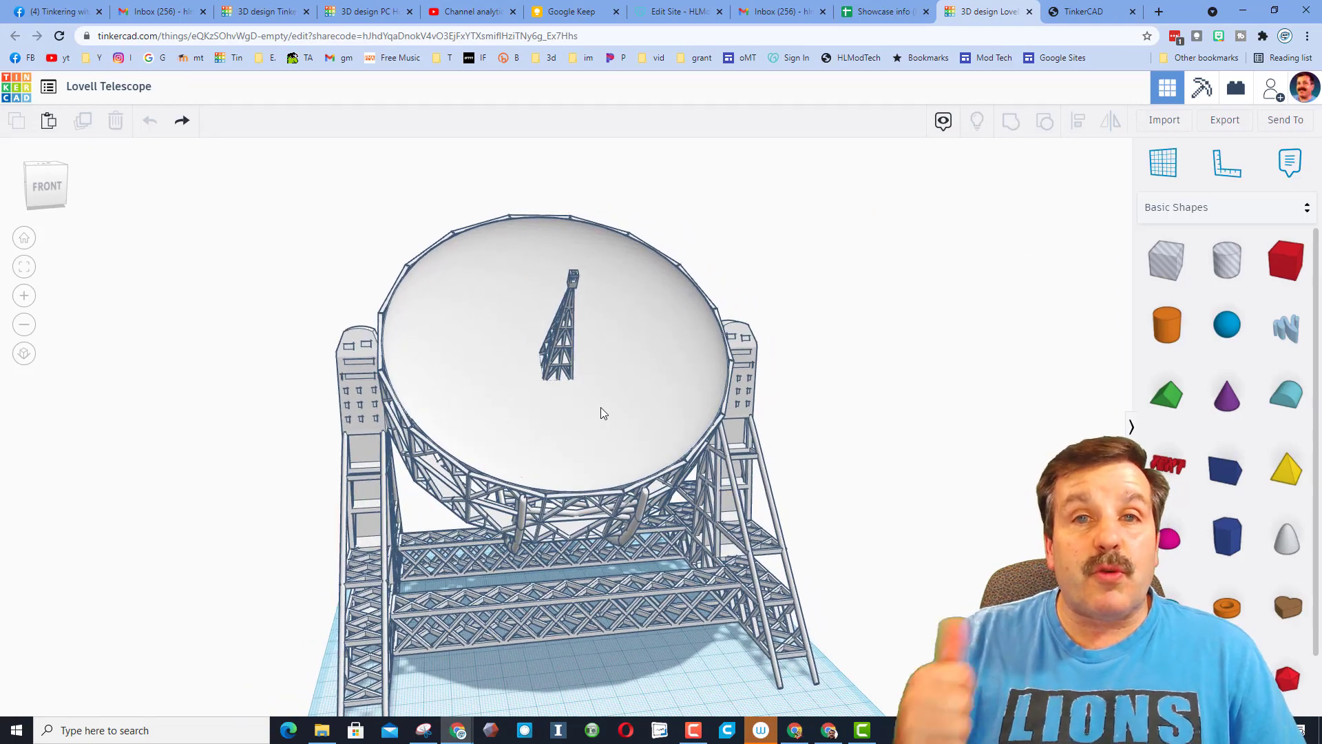